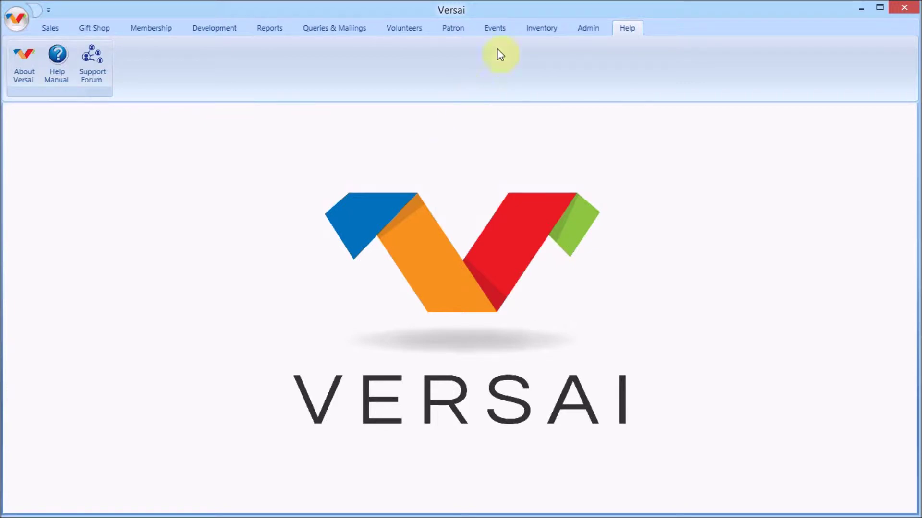
# - Go to the Events area and show its list of thirteen venues
pyautogui.click(500, 33)
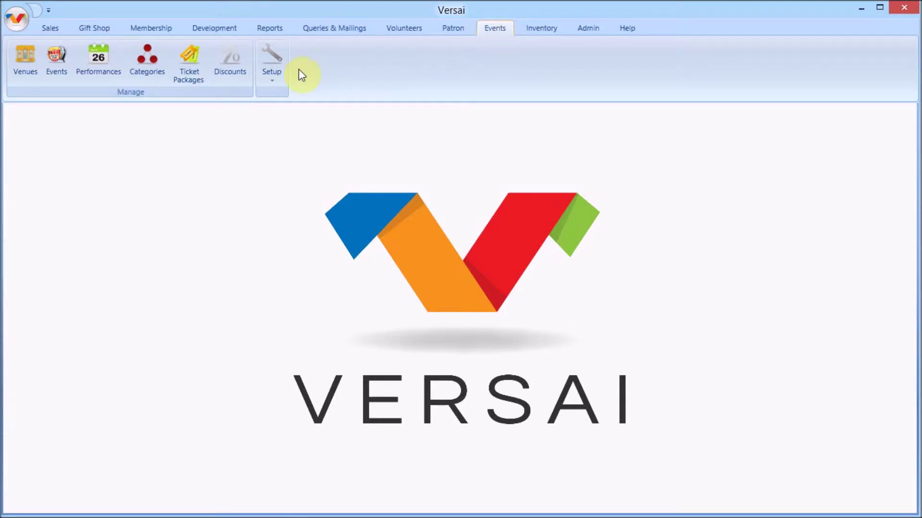
pyautogui.click(38, 79)
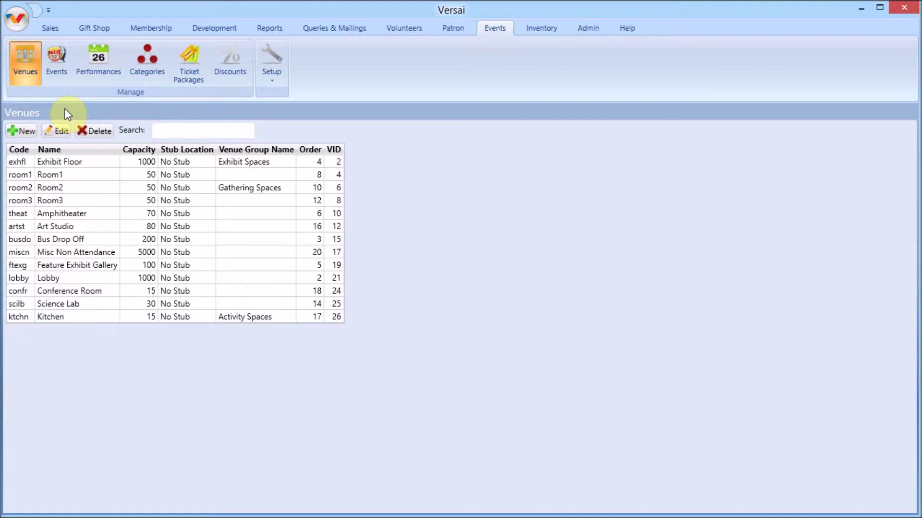
# - Show the Events list with its nine public events
pyautogui.click(66, 81)
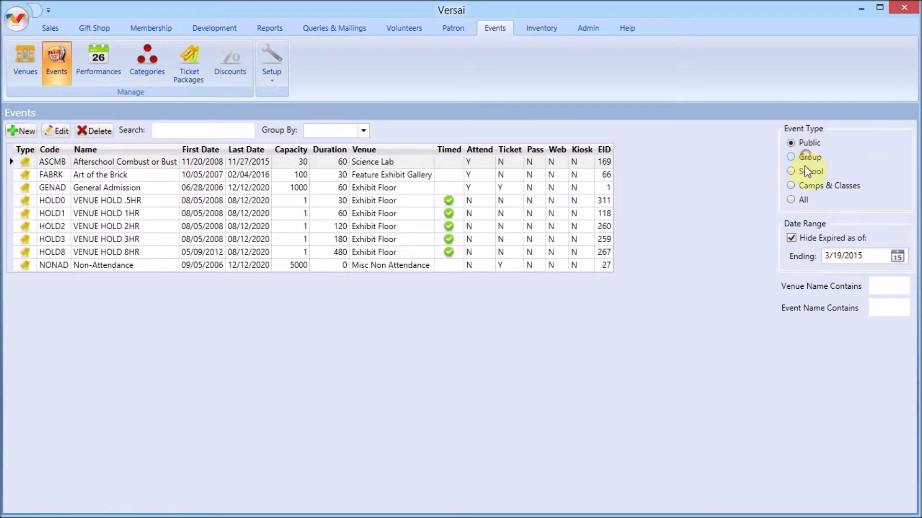
# - Filter events by Group, School and Camps & Classes types, then show Performances
pyautogui.press('Down')
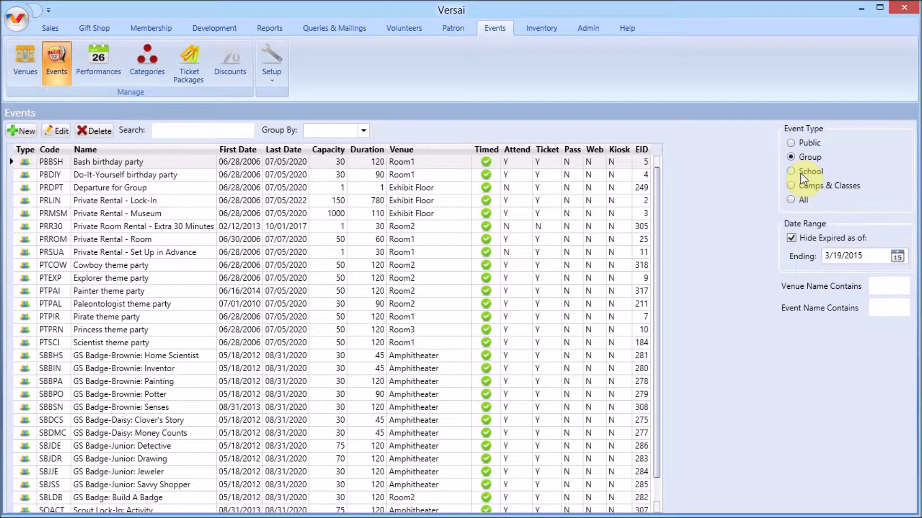
pyautogui.click(800, 173)
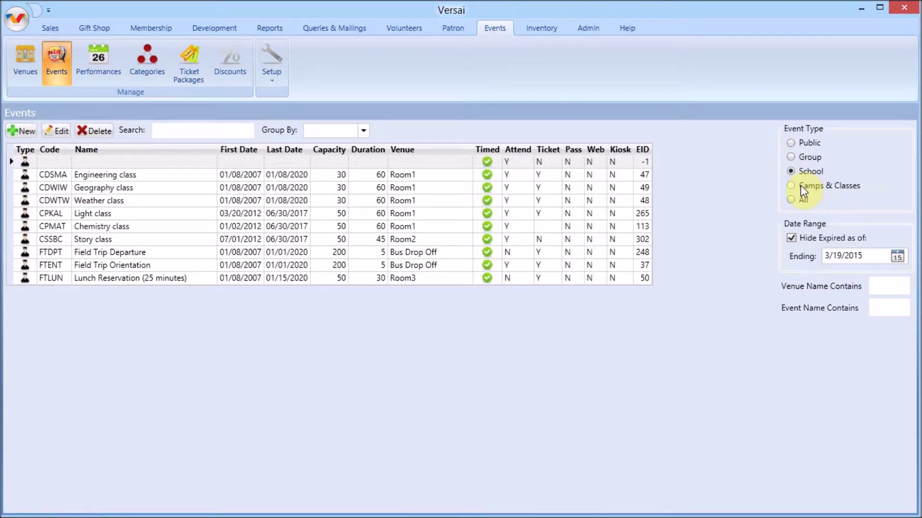
pyautogui.click(800, 185)
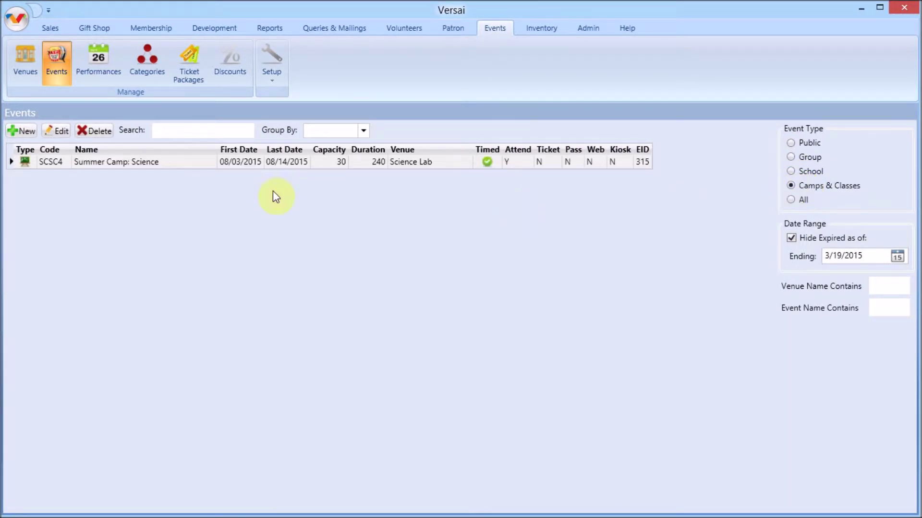
pyautogui.click(110, 78)
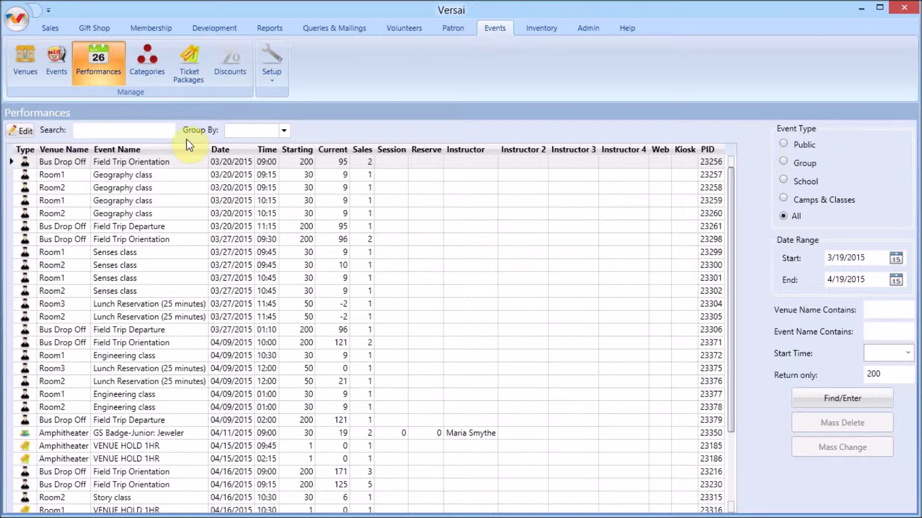
# - Show the Categories list, then the fifteen Ticket Packages
pyautogui.click(158, 79)
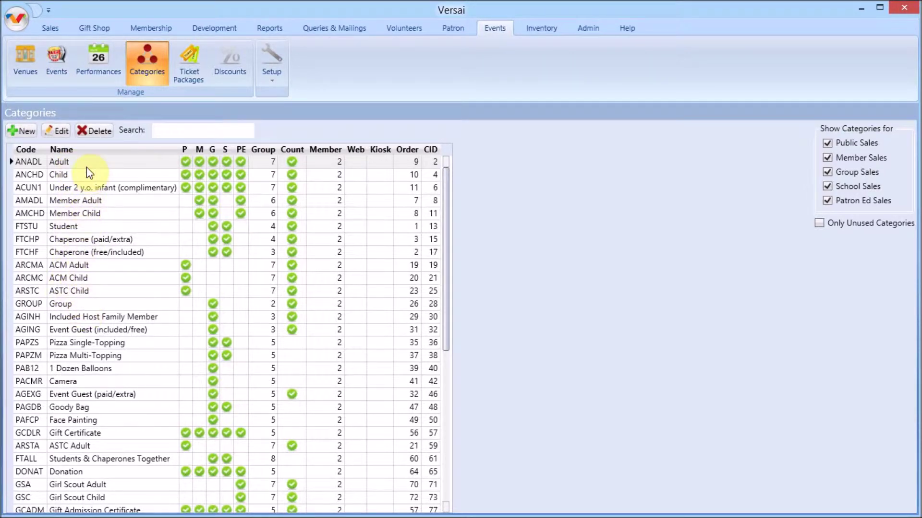
pyautogui.click(205, 74)
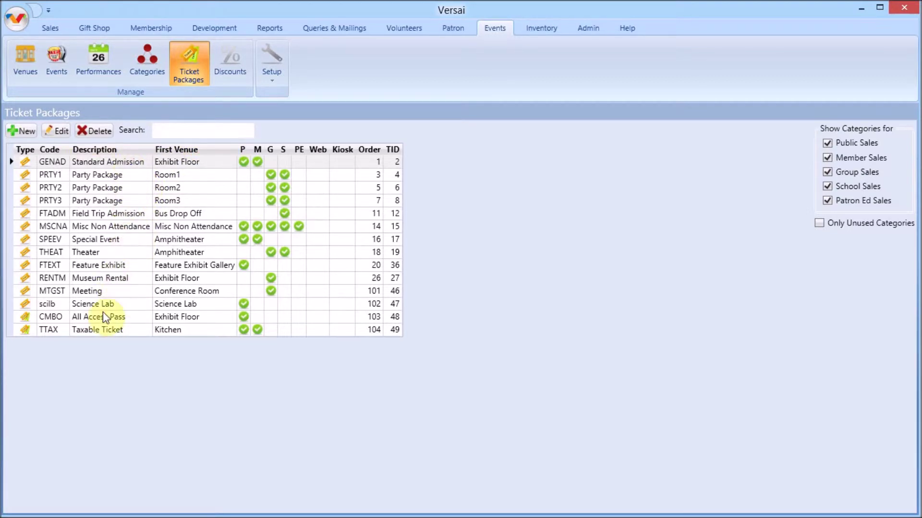
# - Point out the All Access Pass and Science Lab packages, then show Discounts
pyautogui.click(48, 317)
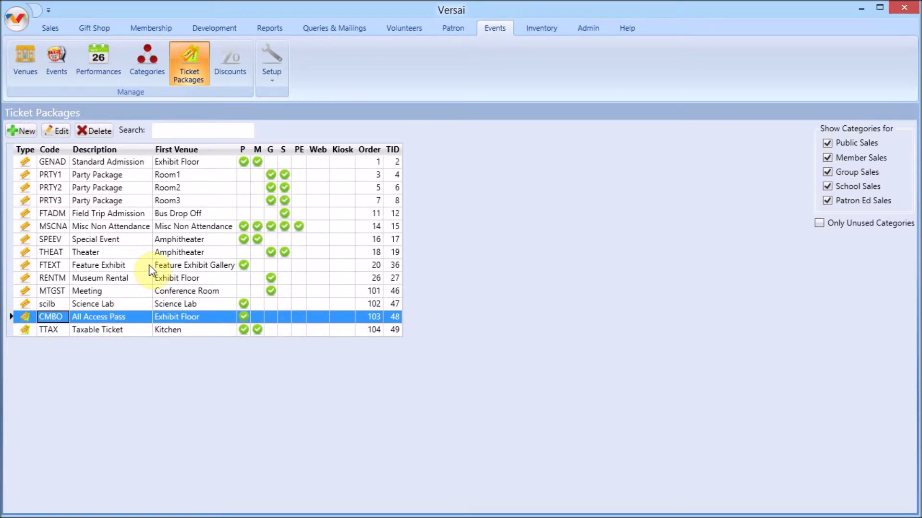
pyautogui.click(144, 303)
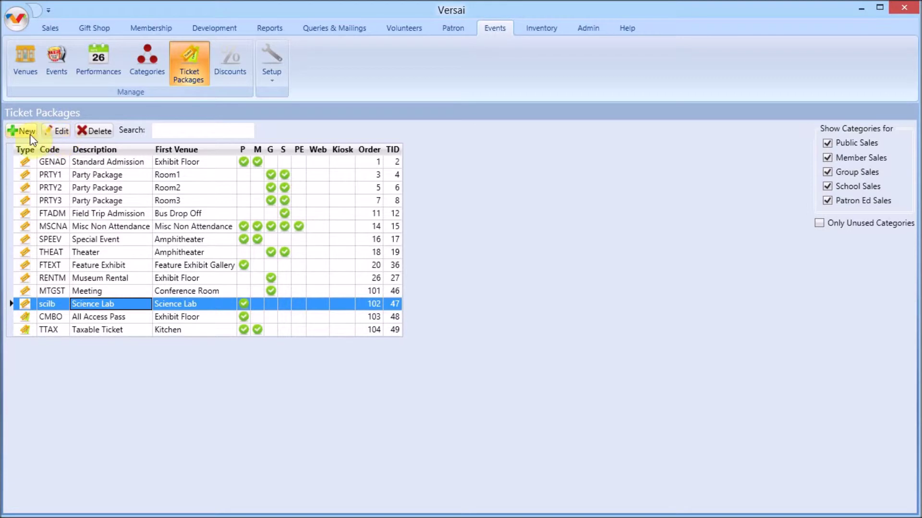
pyautogui.click(226, 74)
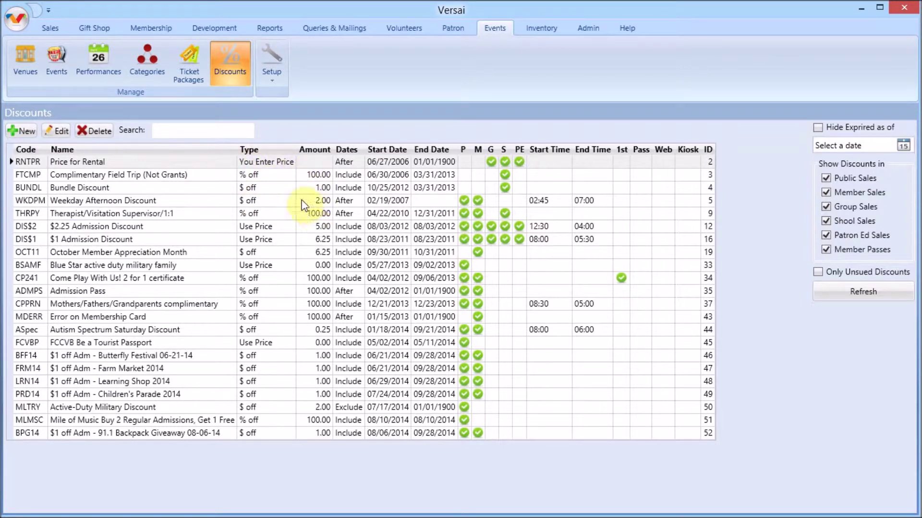
# - Show the Departments and Vicinity Codes setup lists in turn
pyautogui.click(269, 85)
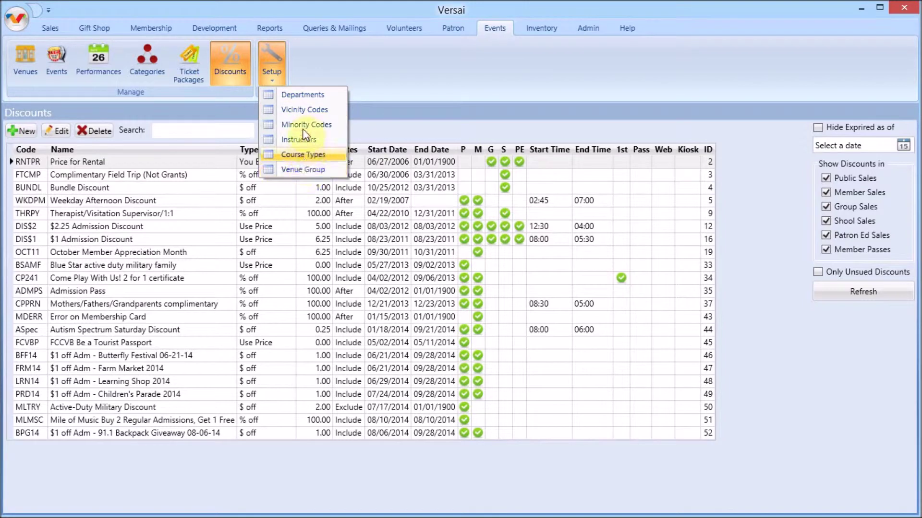
pyautogui.click(328, 96)
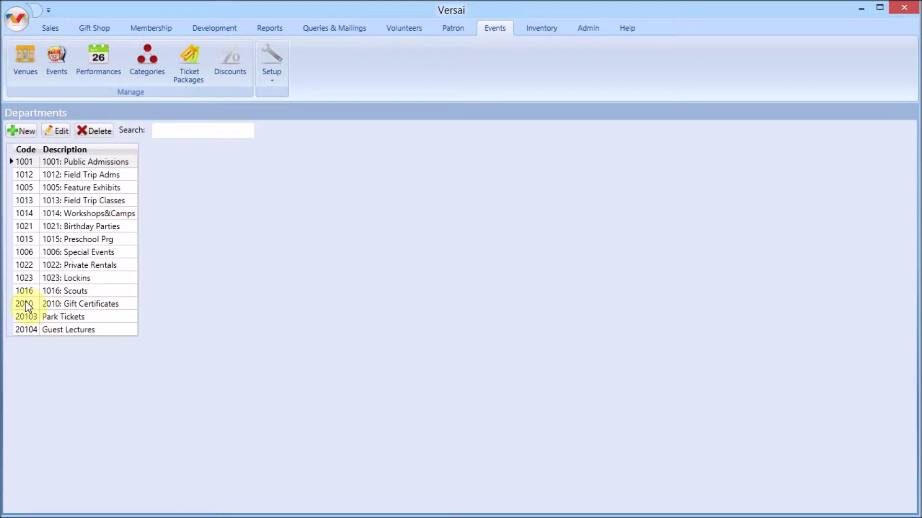
pyautogui.click(273, 66)
pyautogui.click(283, 108)
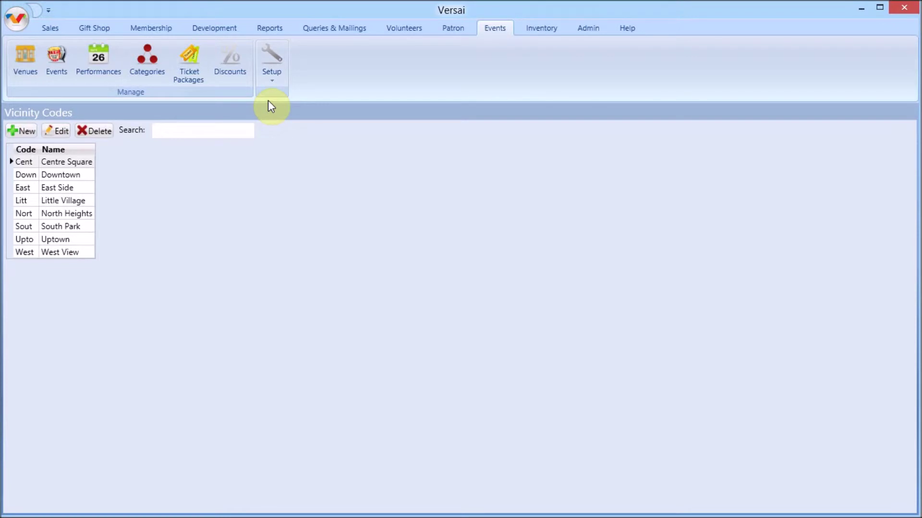
pyautogui.click(266, 81)
# - Show the Minority Codes, Instructors, Course Types and Venue Group setup lists in turn
pyautogui.click(285, 124)
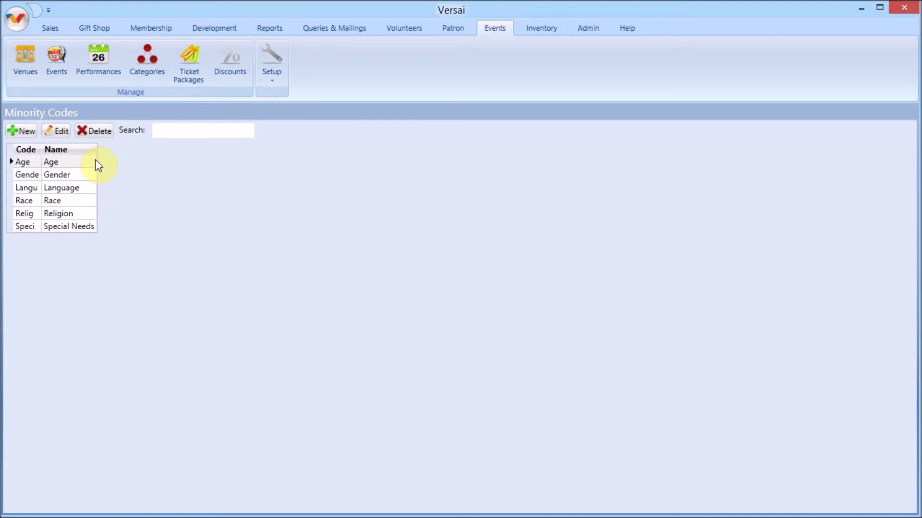
pyautogui.click(267, 84)
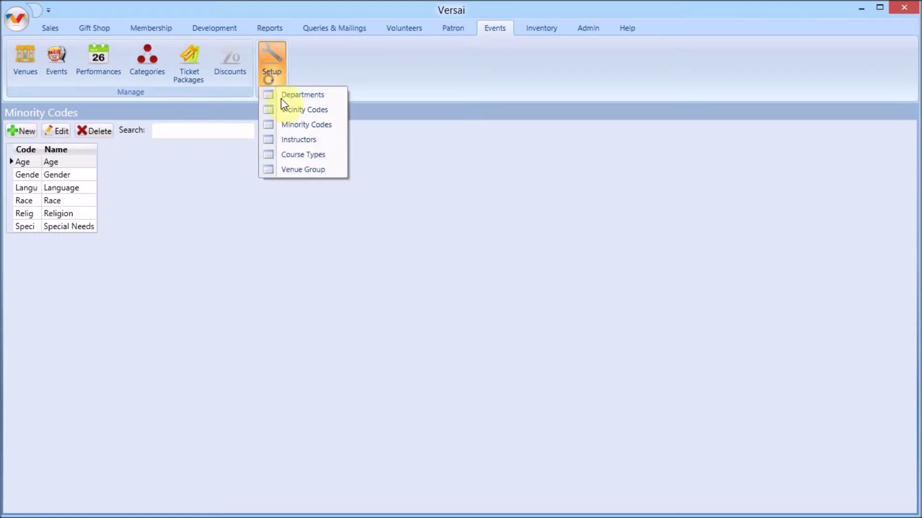
pyautogui.click(292, 138)
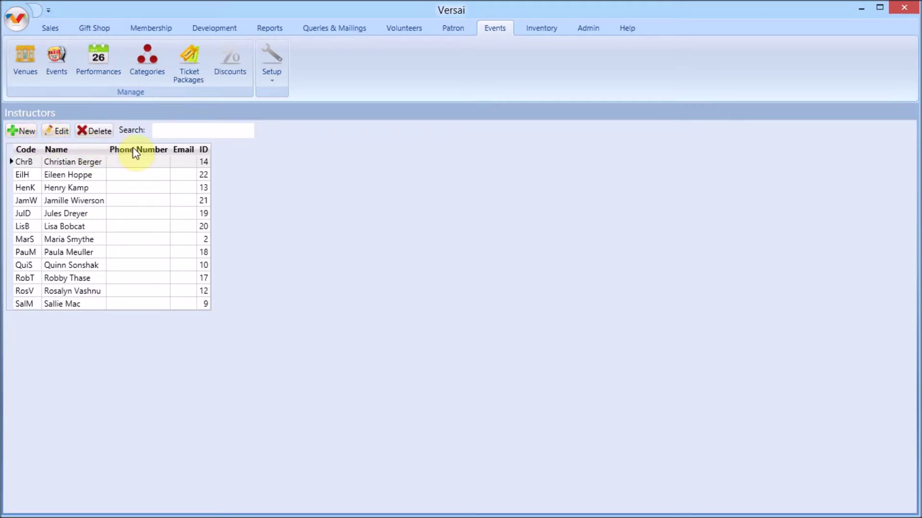
pyautogui.click(272, 79)
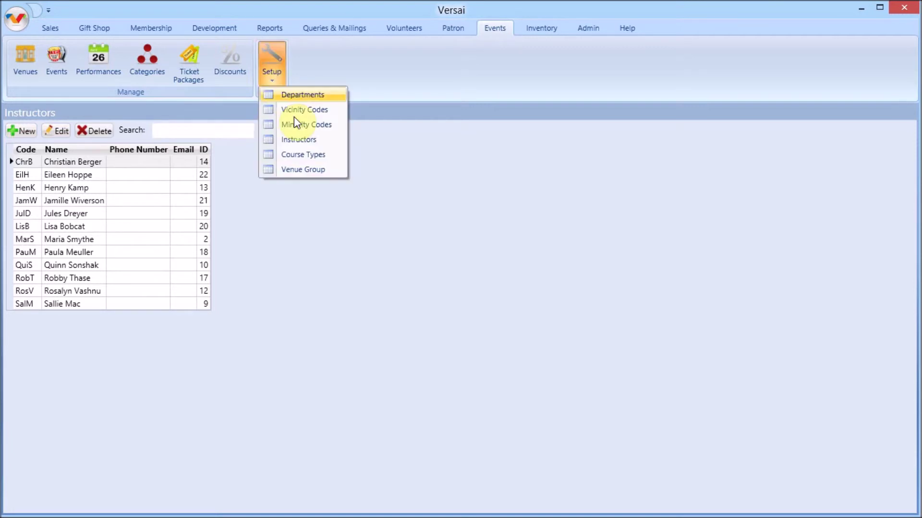
pyautogui.click(304, 154)
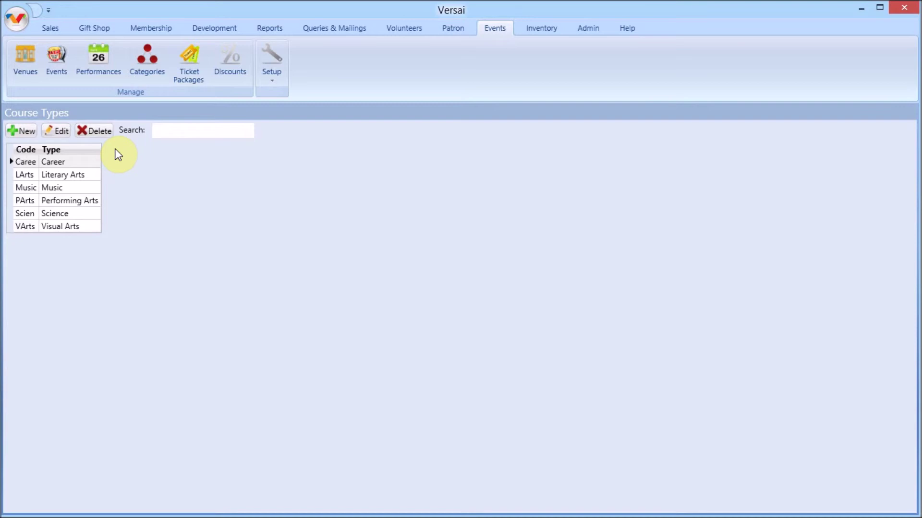
pyautogui.click(274, 87)
pyautogui.click(294, 170)
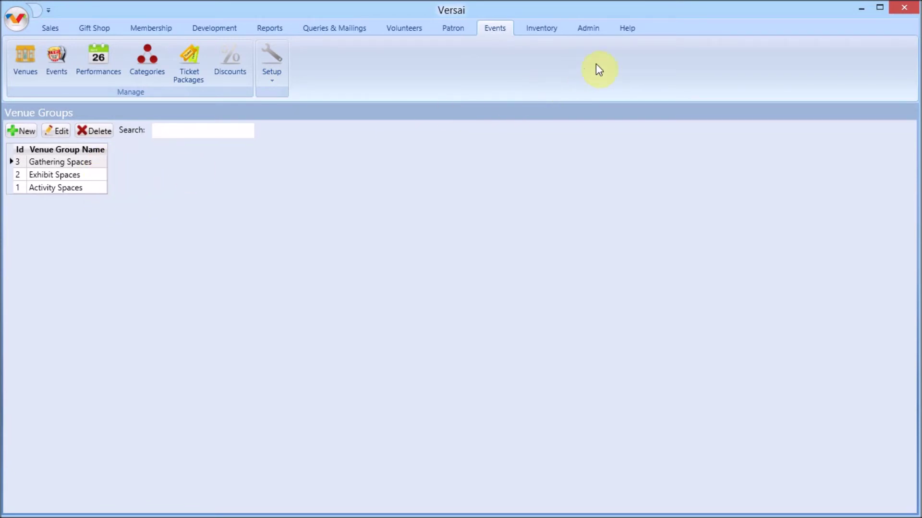
pyautogui.click(627, 30)
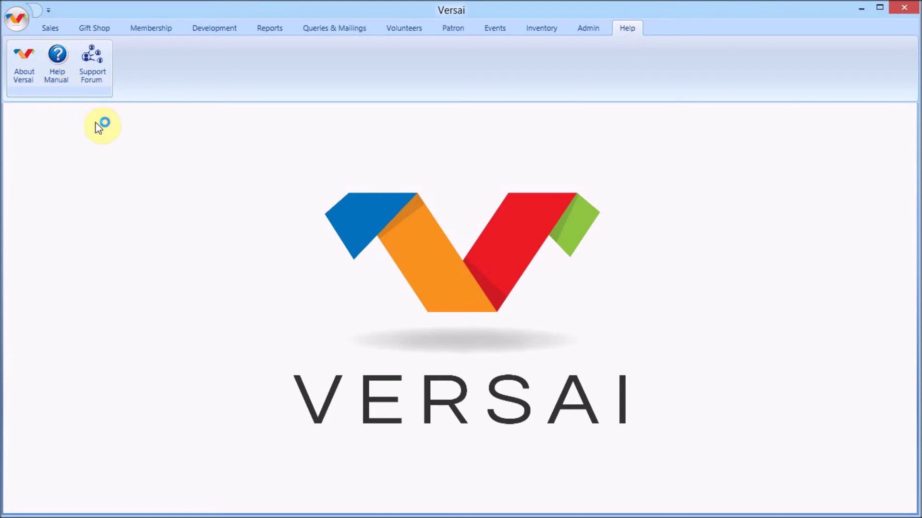
# - View the Help Manual's Events Tab chapter, then close the manual
pyautogui.click(261, 161)
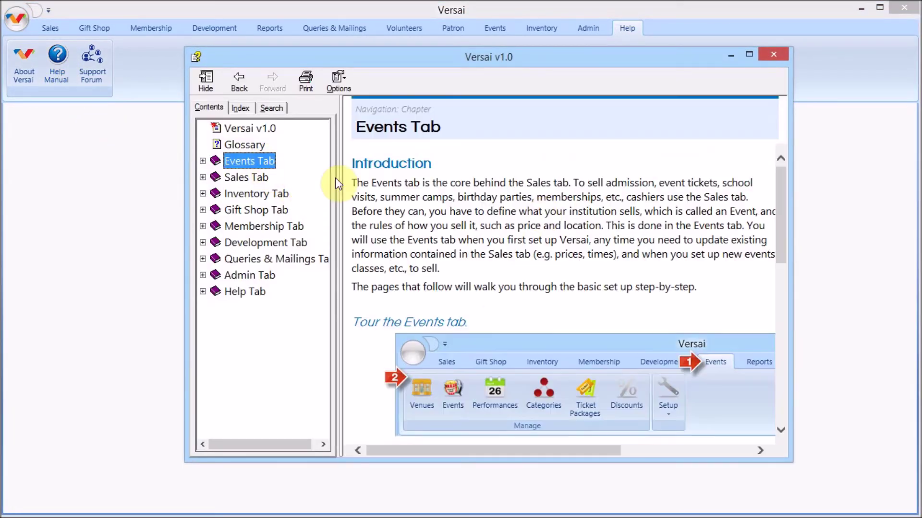
pyautogui.click(770, 53)
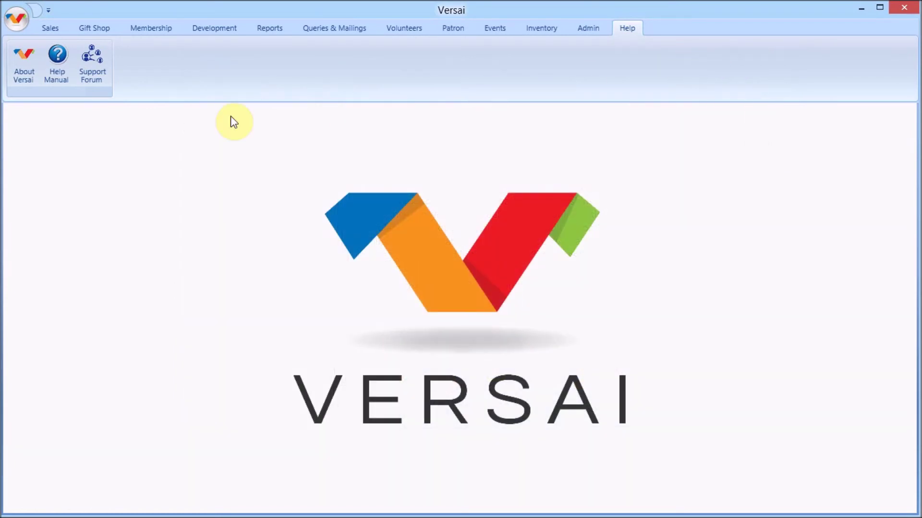